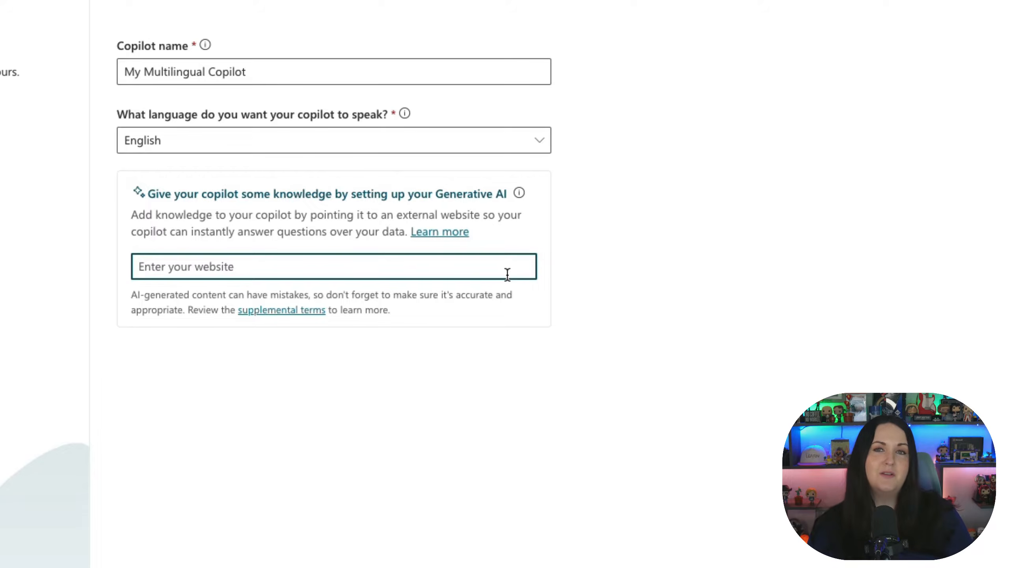
text(www.microso)
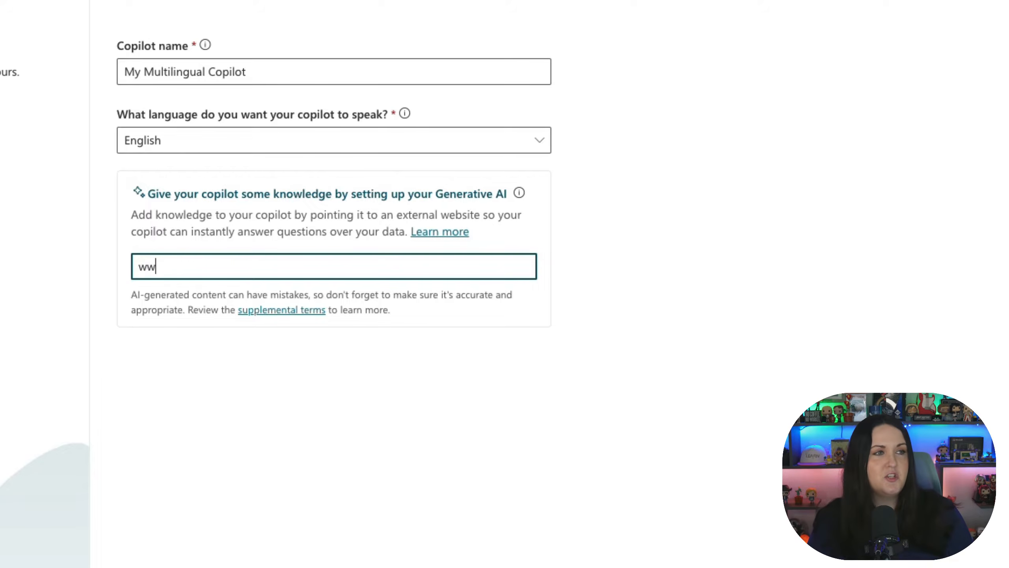
text(ft.com)
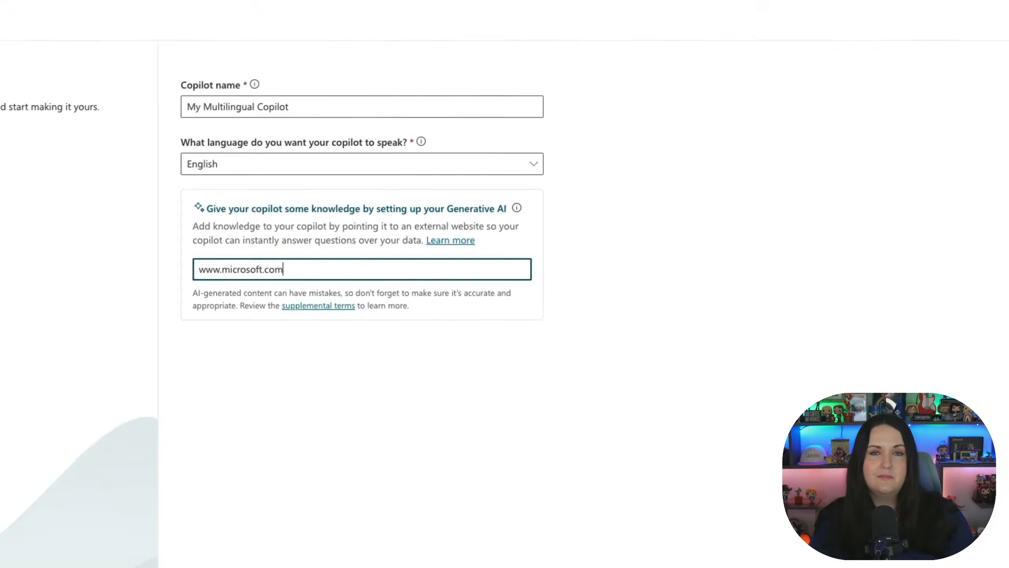
click(385, 548)
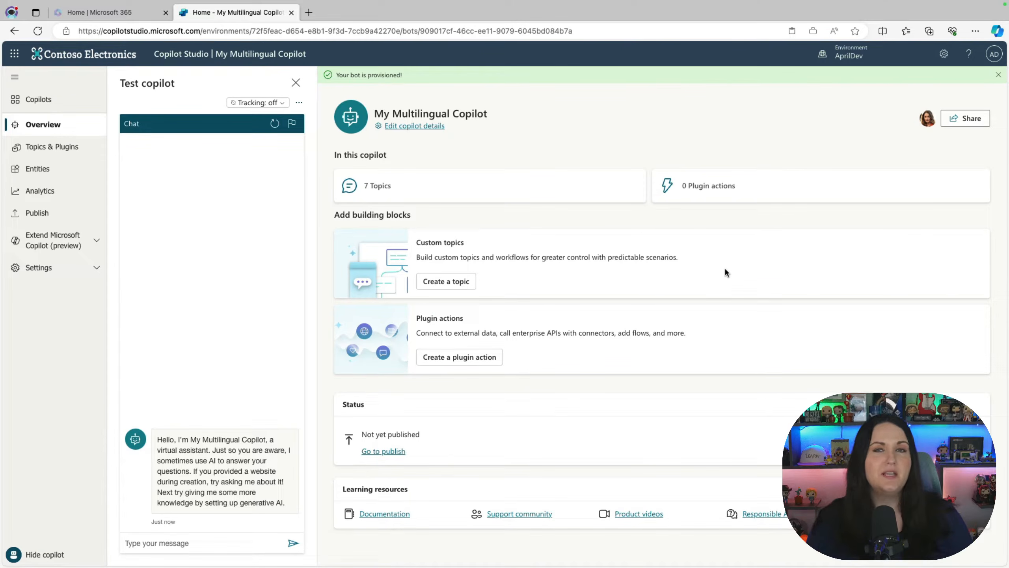
Step: Ask the copilot "What is GPT?" in the test chat
click(238, 542)
text(What is GP)
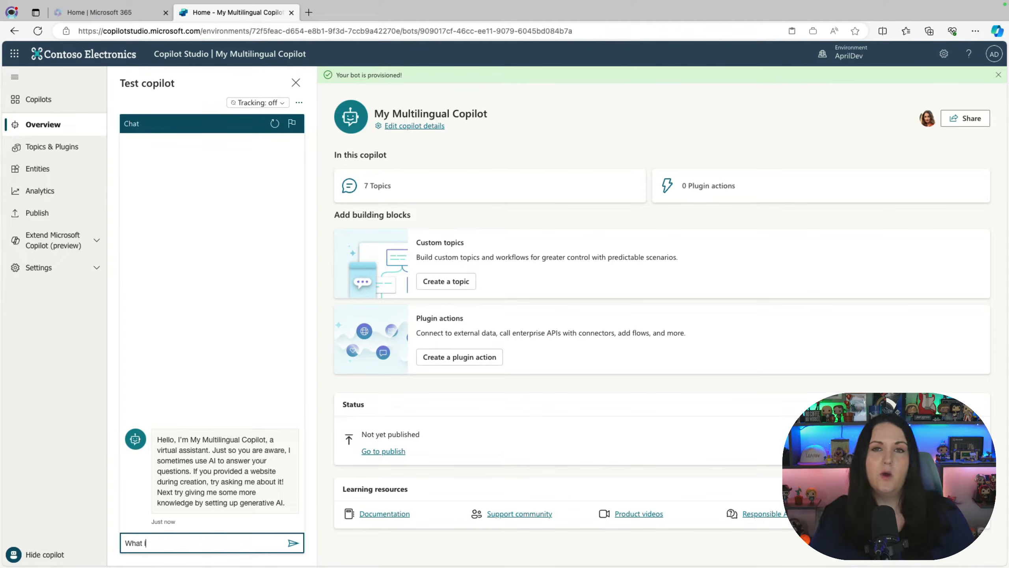
text(T?)
key(Return)
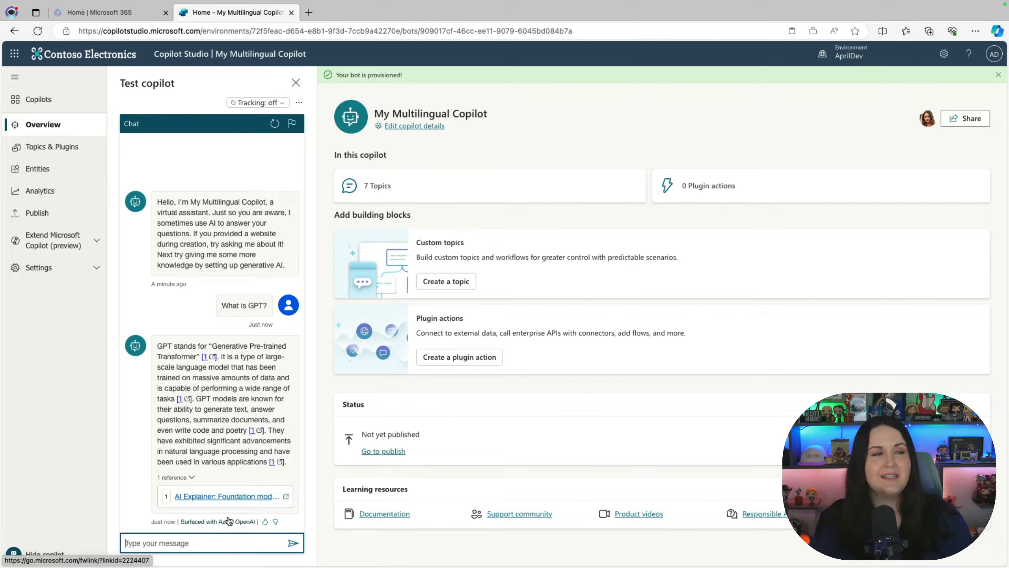
Step: Add Spanish as a secondary language in the copilot's language settings
click(85, 268)
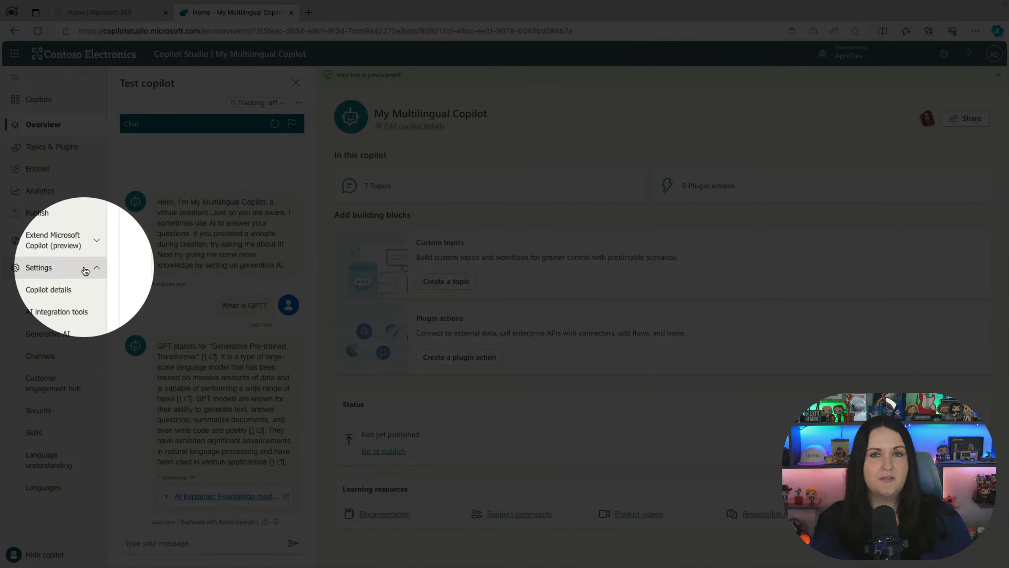
click(67, 486)
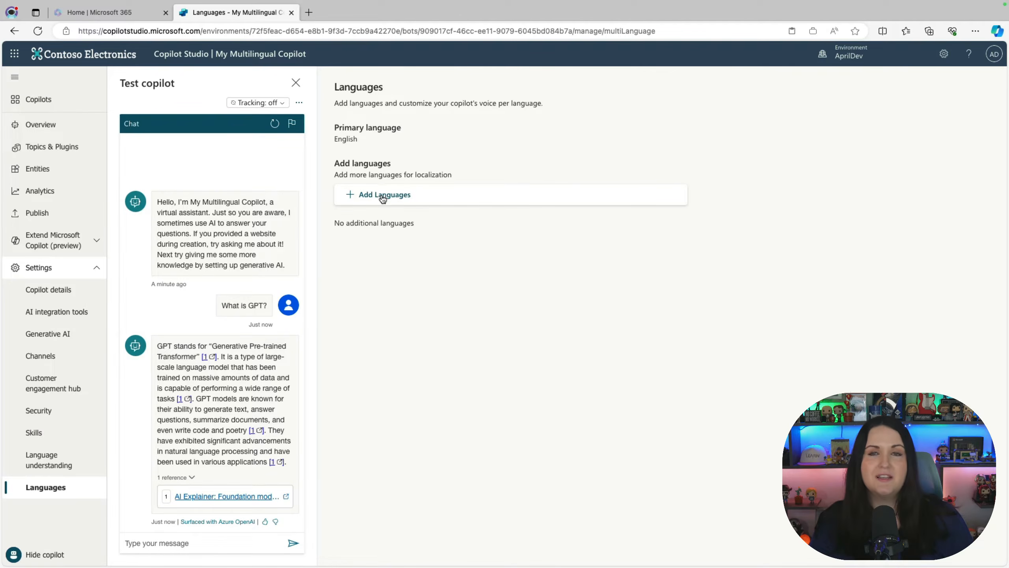
click(383, 198)
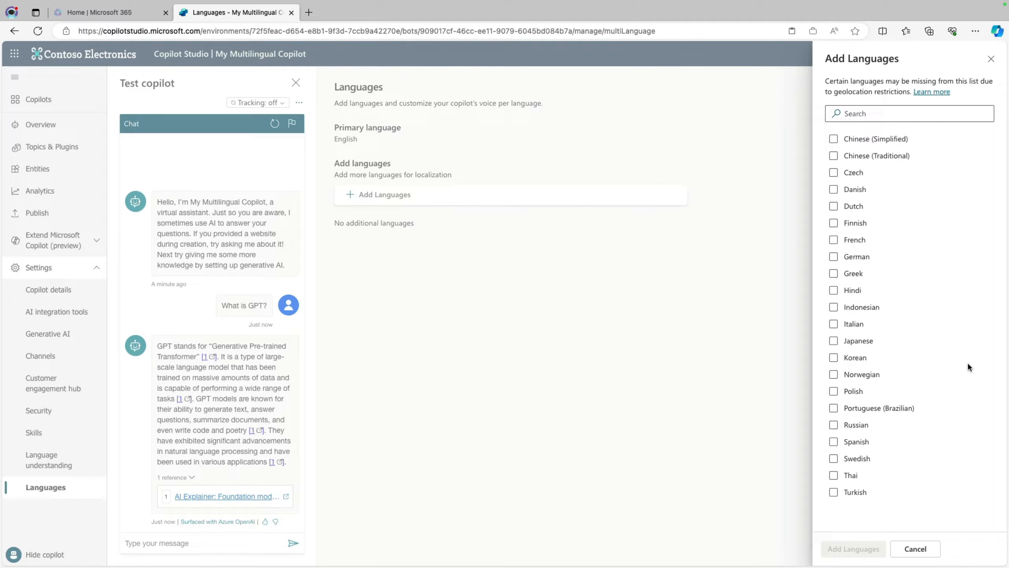
click(862, 443)
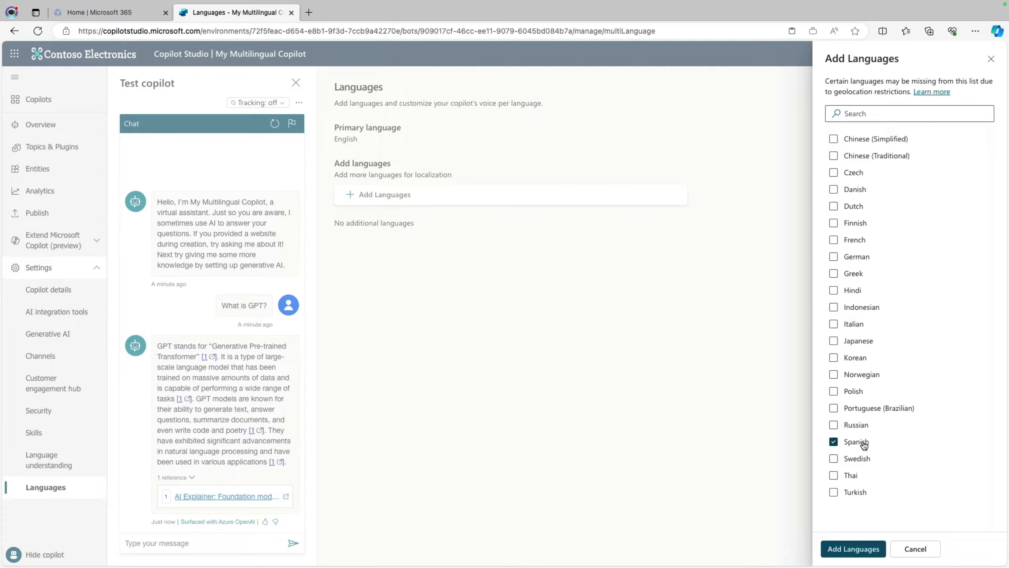
click(855, 551)
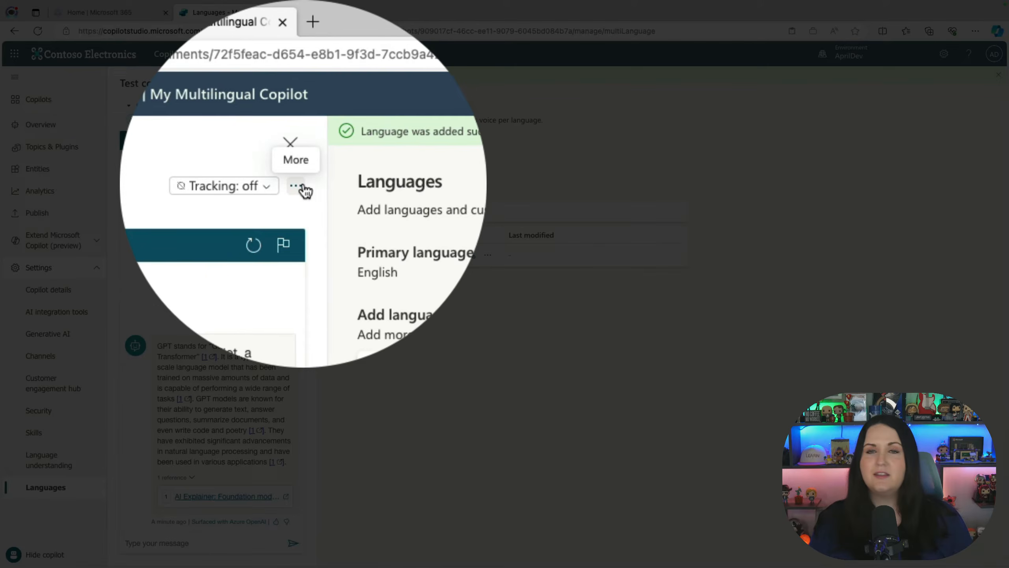
Step: Switch the language of the test copilot chat to Spanish
click(304, 190)
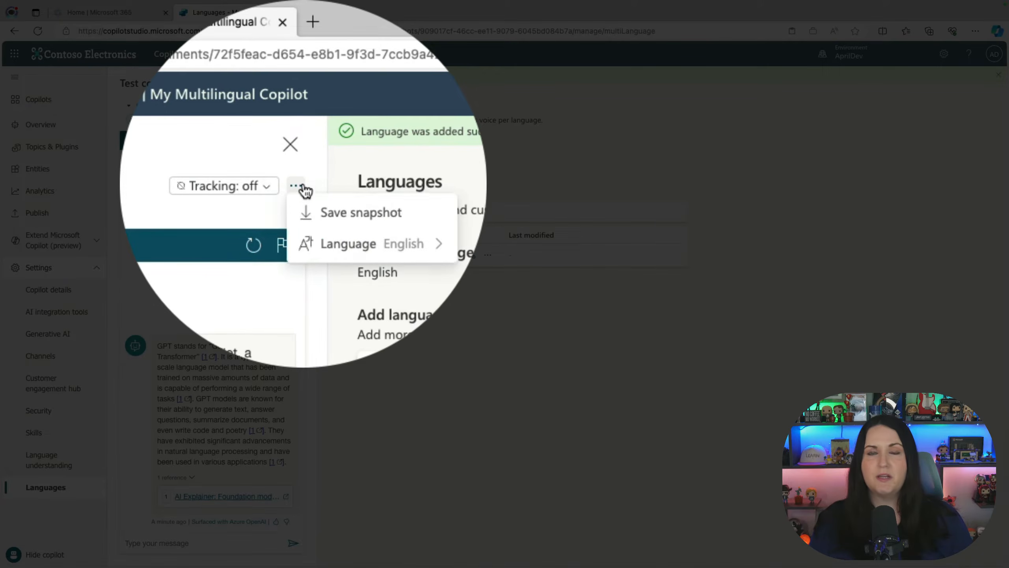
mouse_move(370, 191)
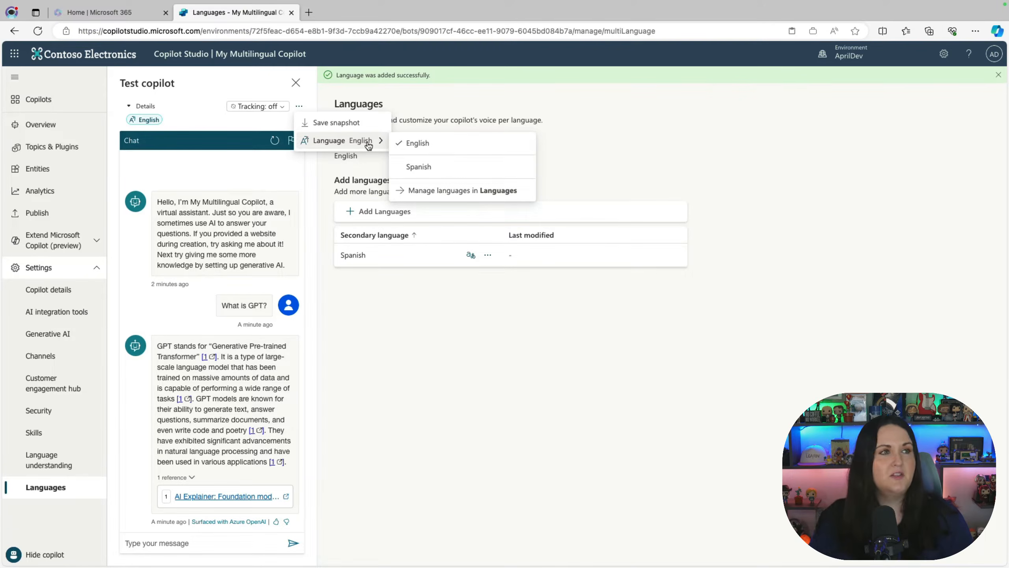
click(459, 167)
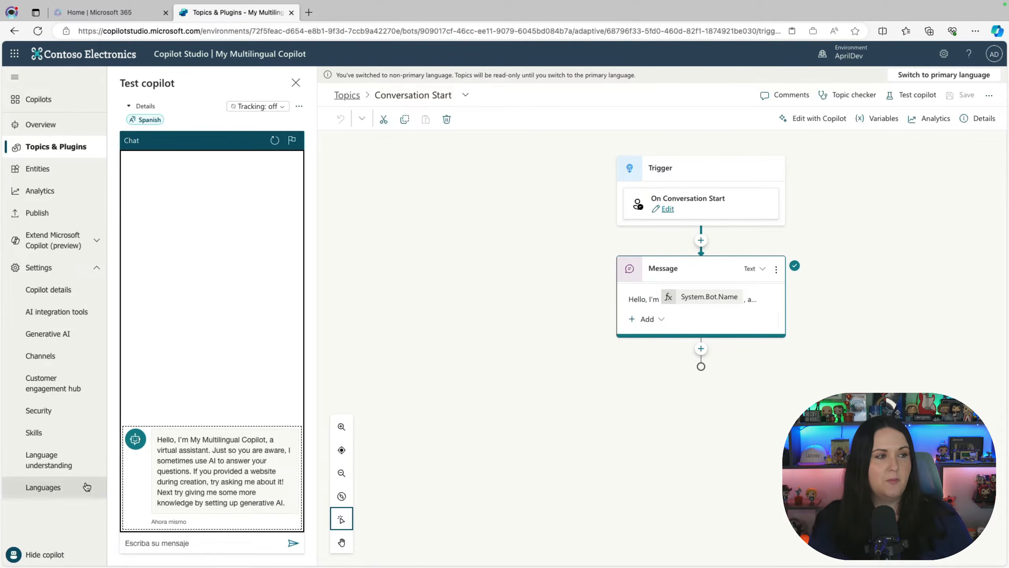
Step: Download the Spanish localization file as JSON from the copilot's language settings
click(62, 489)
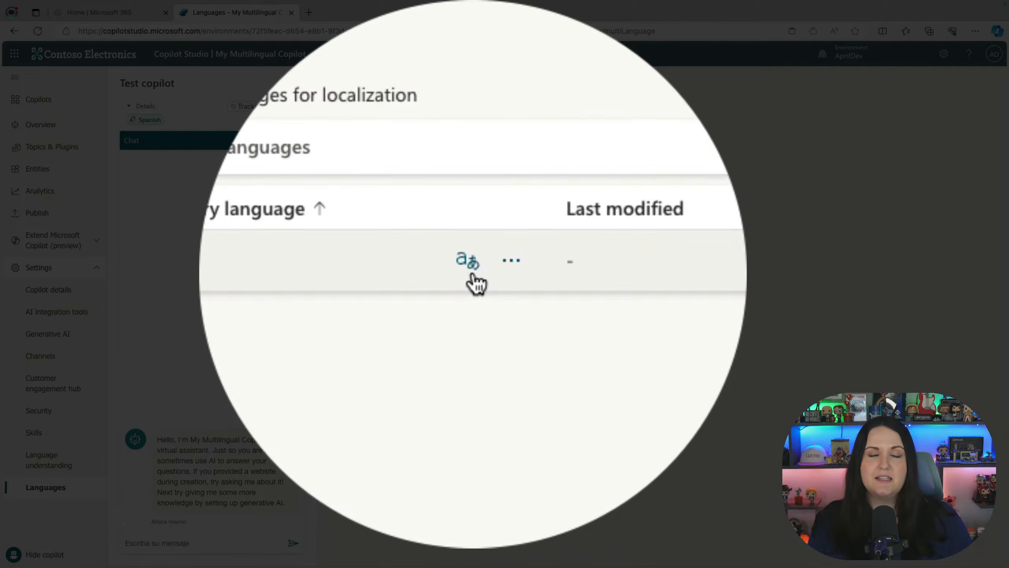
click(470, 238)
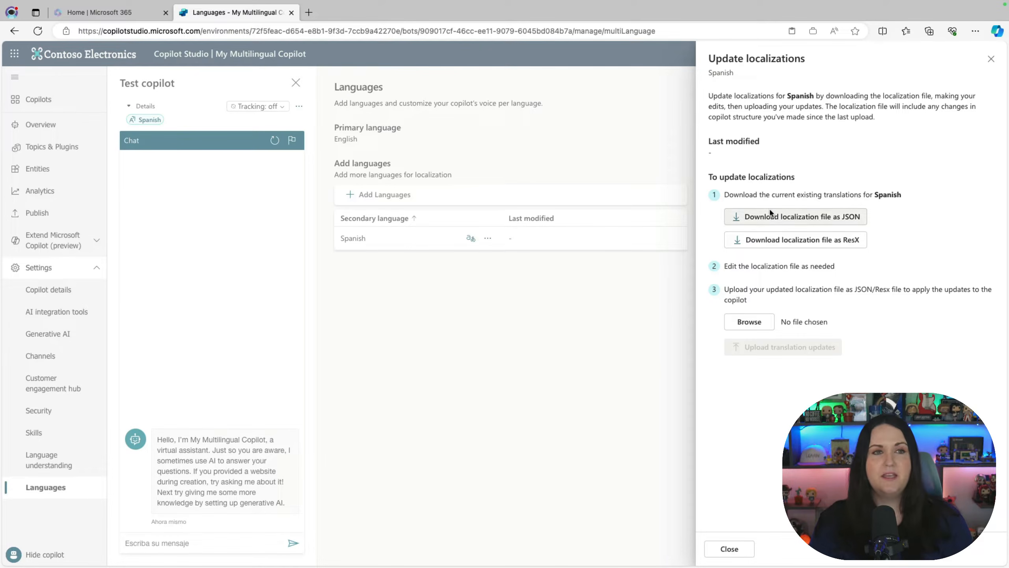
click(813, 219)
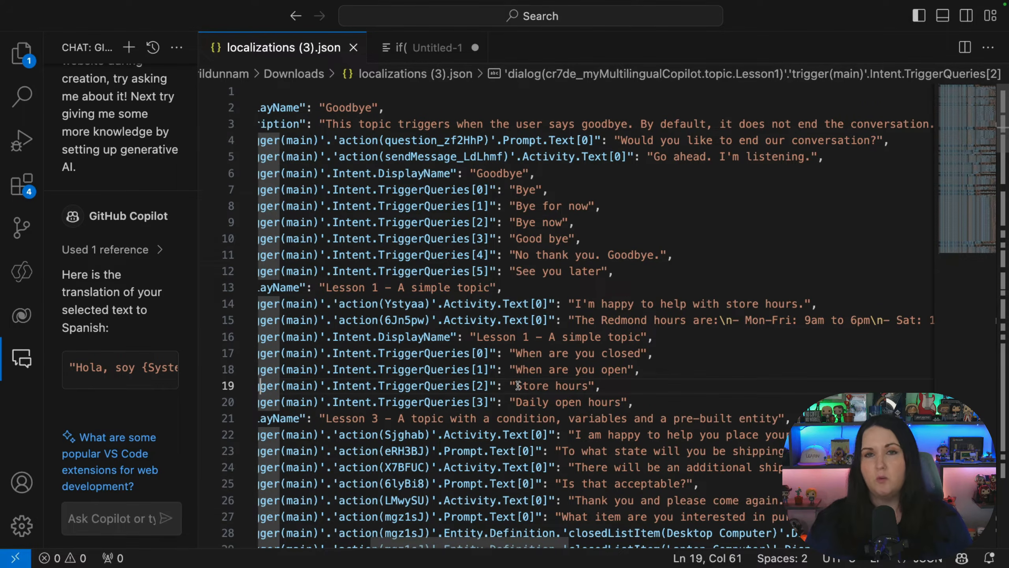
Step: In VS Code, ask GitHub Copilot "Translate this text to spanish:" for the Conversation Start greeting in localizations (3).json and replace the greeting with the translation
scroll(518, 385, down, 7)
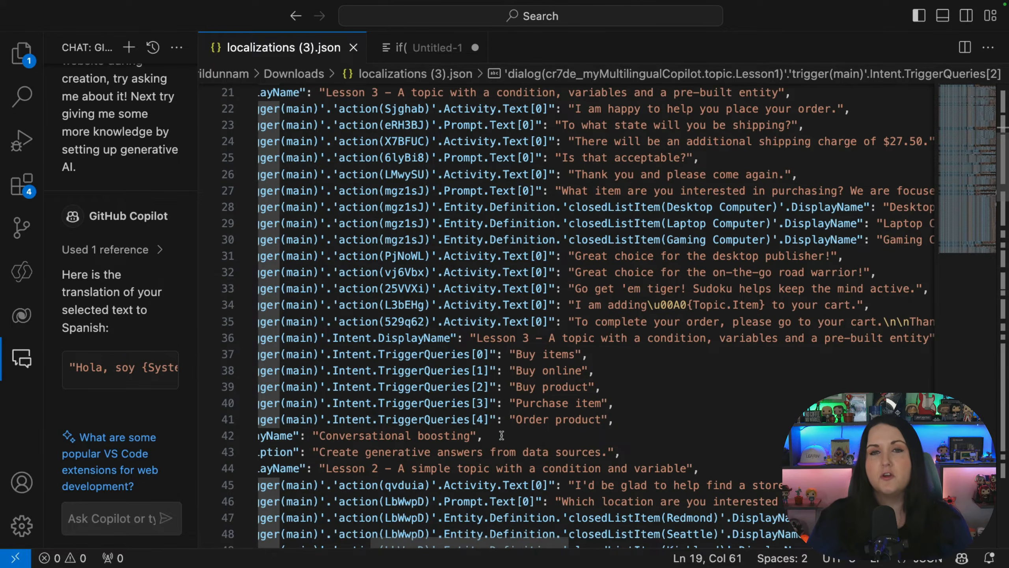
scroll(523, 376, down, 8)
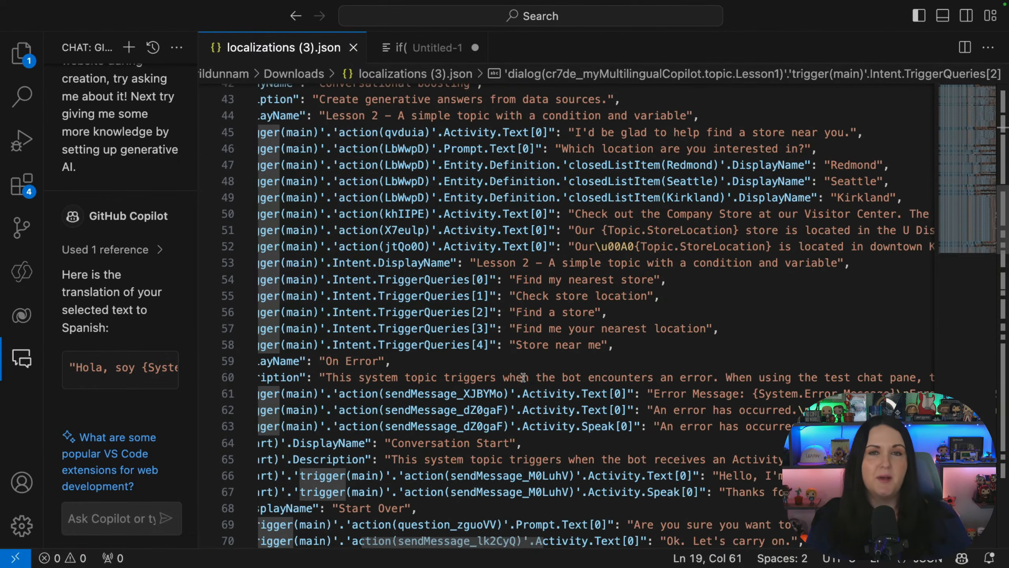
scroll(523, 376, down, 5)
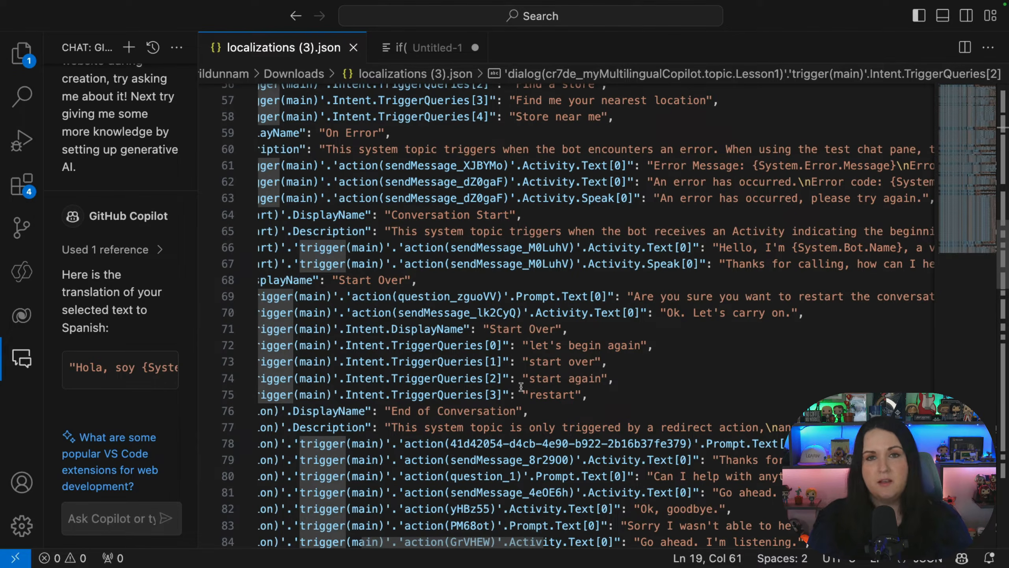
scroll(516, 346, up, 17)
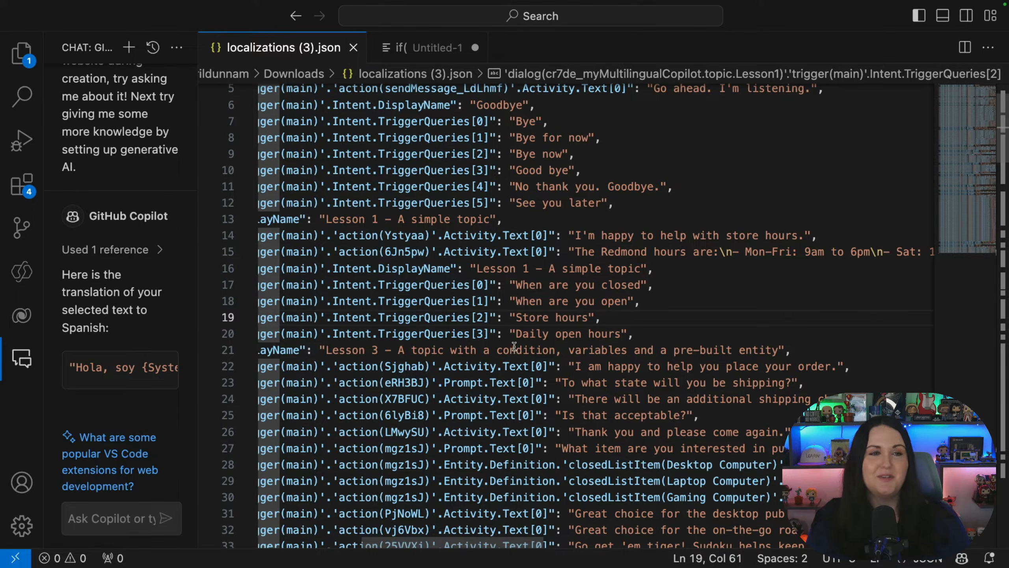
scroll(591, 418, down, 3)
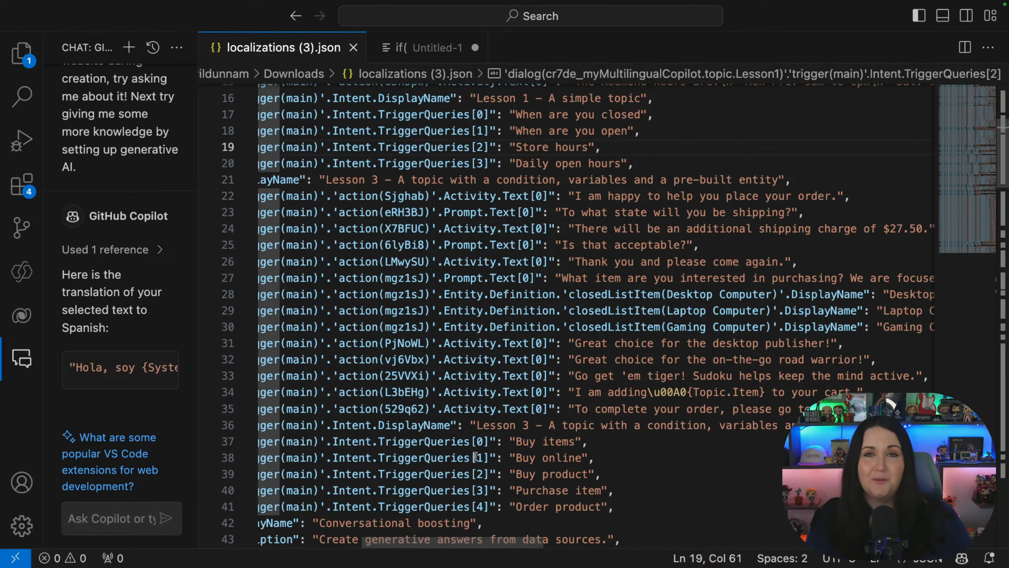
drag(258, 179, 921, 179)
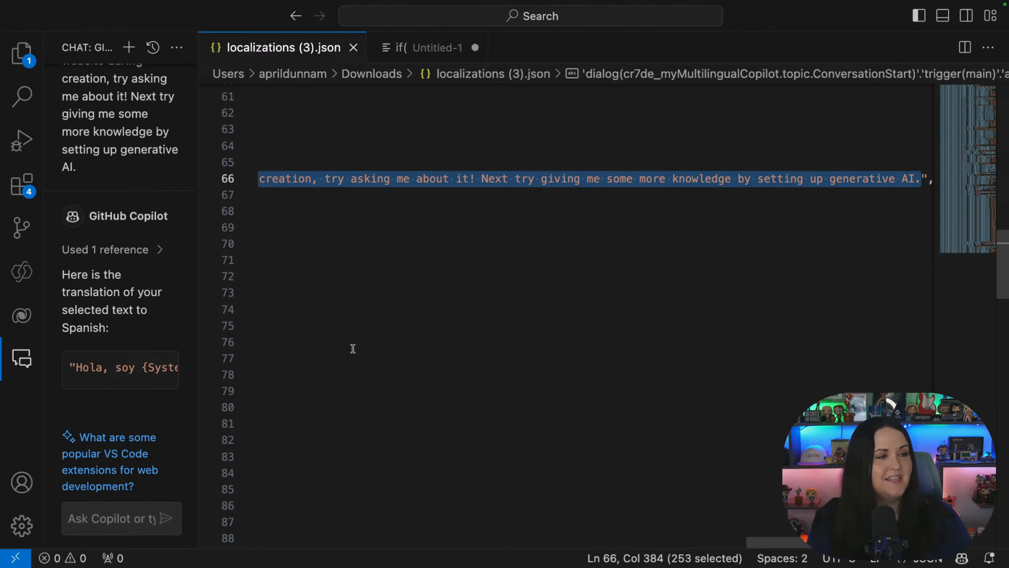
click(118, 520)
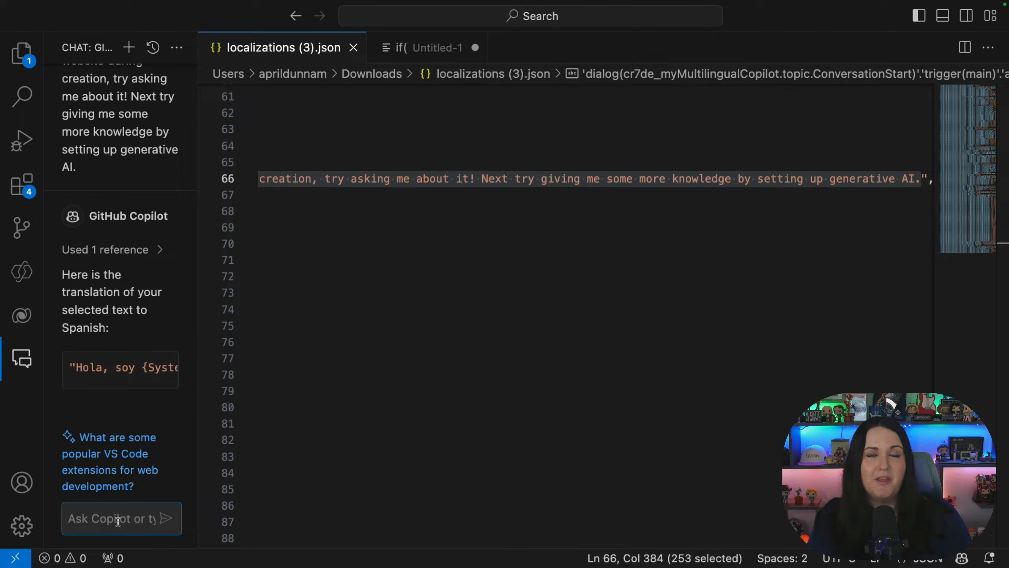
text(Translate)
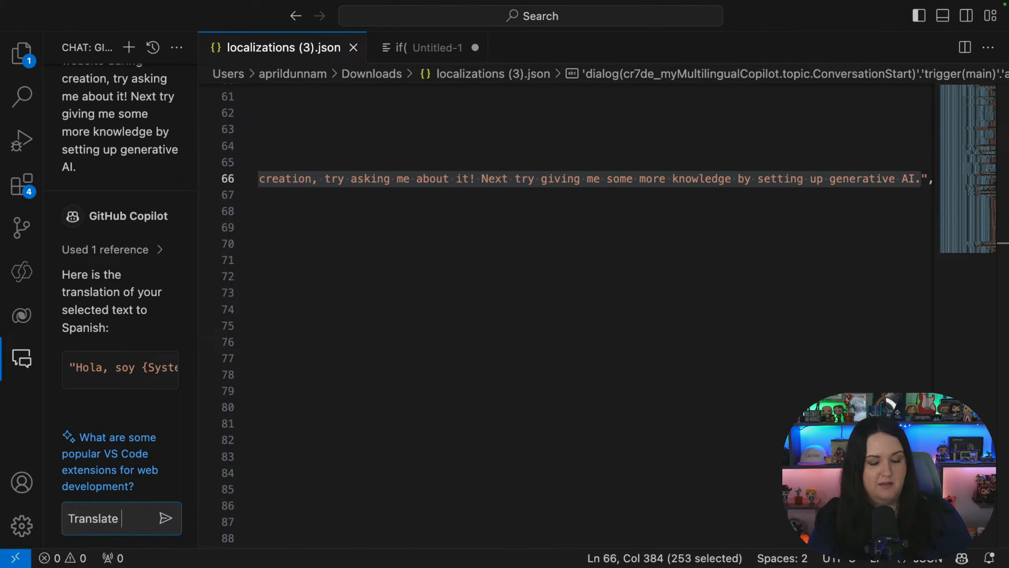
text( this text to sp)
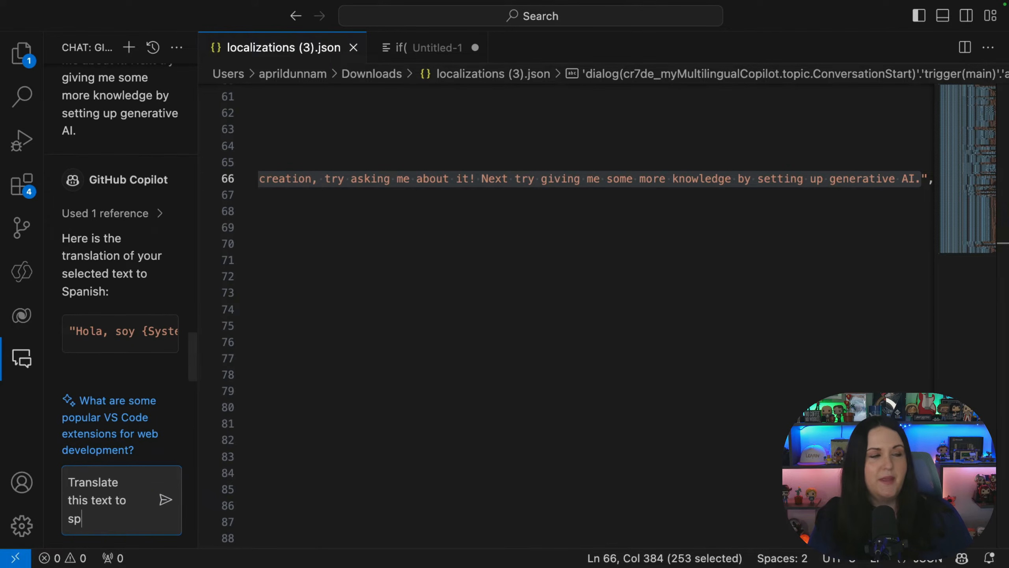
text(anish:)
key(Return)
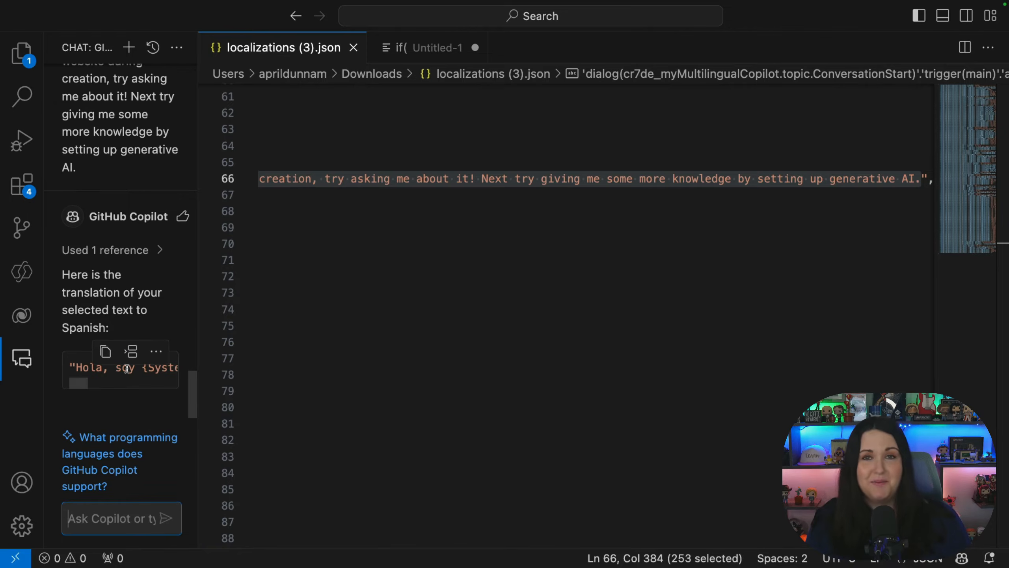
click(128, 358)
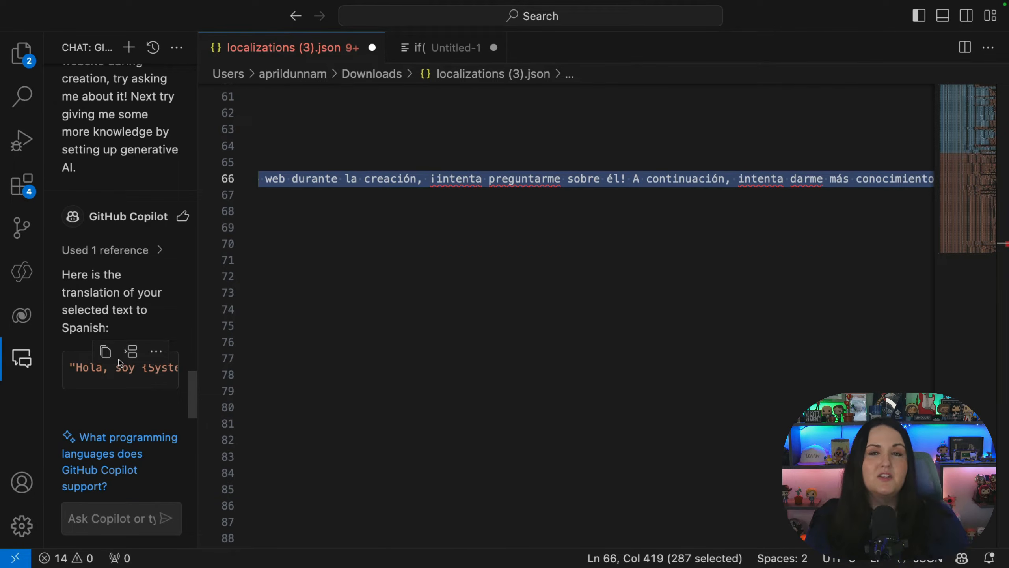
click(675, 277)
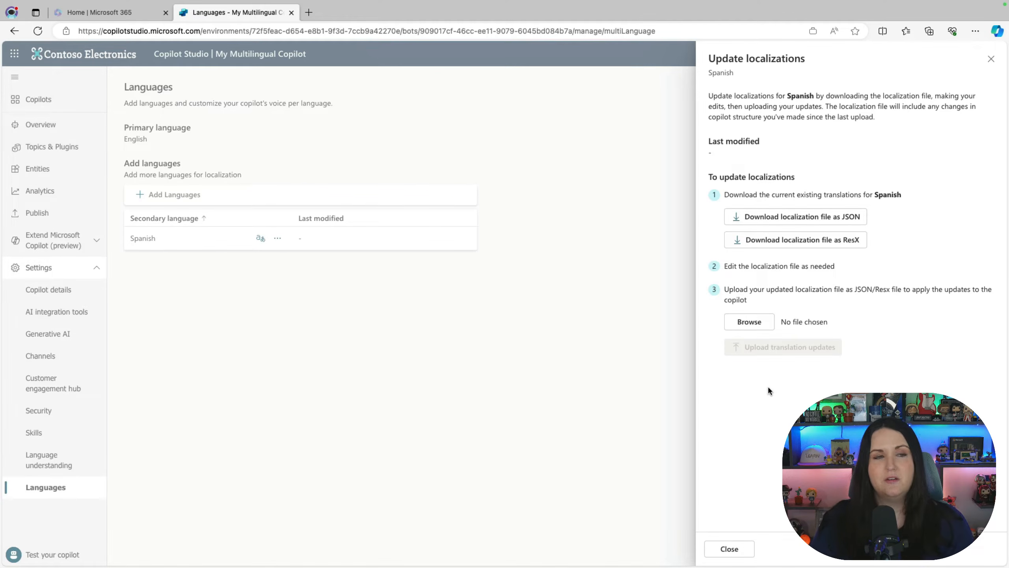
Step: In Copilot Studio, upload localizations (3).json as the Spanish translation update, overriding past localizations, and close the localization settings
click(749, 321)
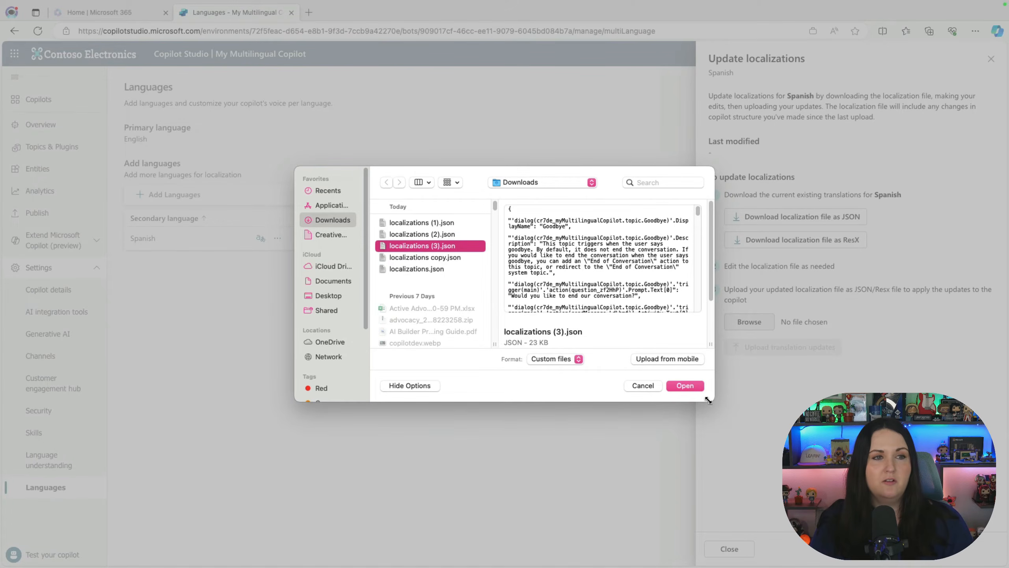
click(694, 388)
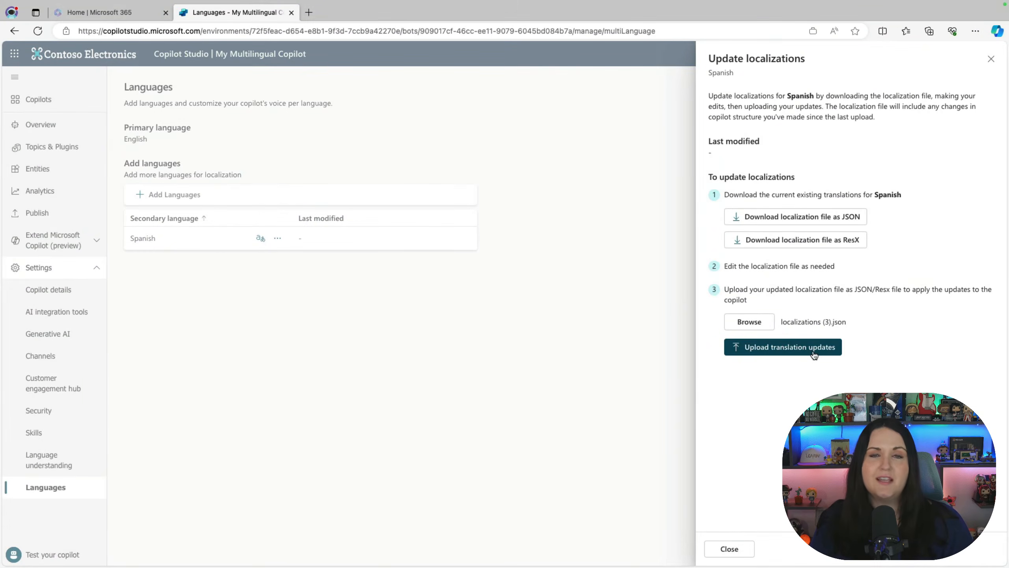
click(813, 354)
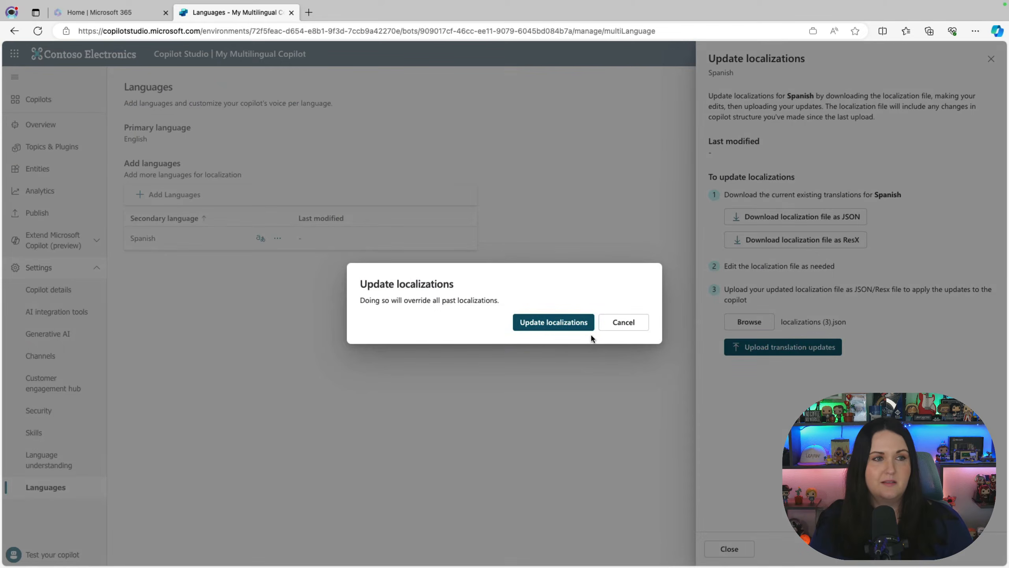
click(545, 330)
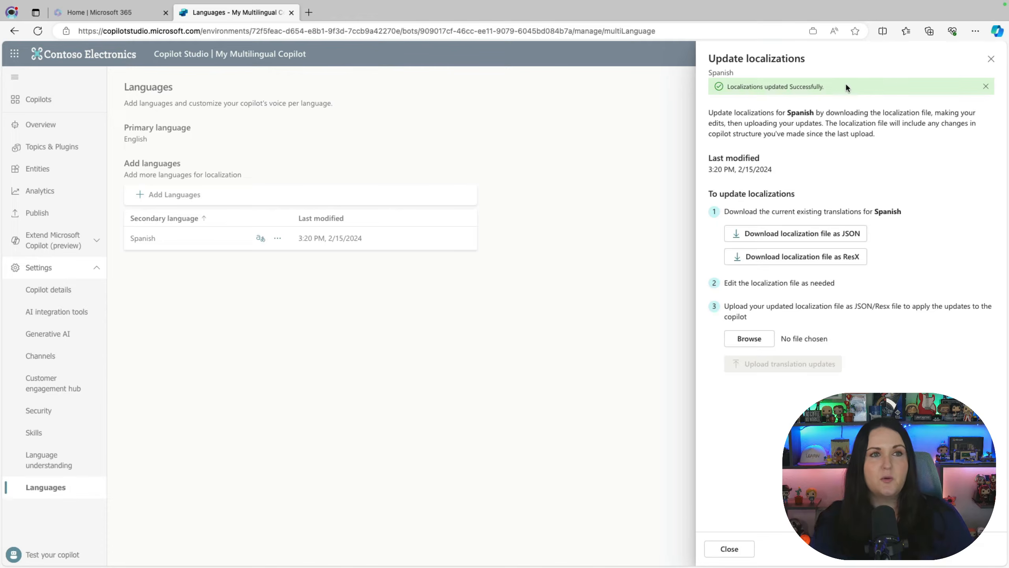
click(727, 557)
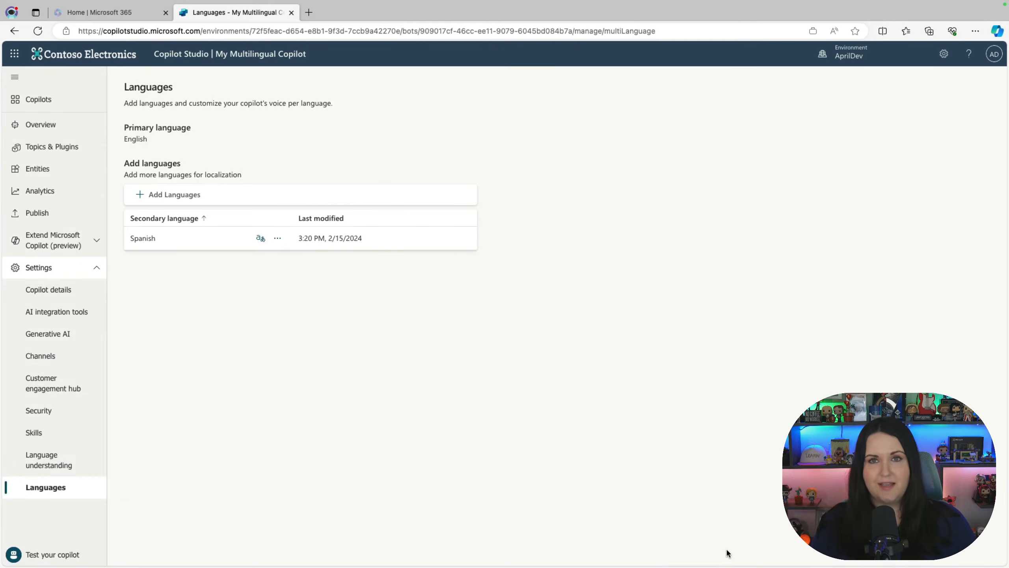
Step: Open the test copilot chat, restart the conversation and switch its language to Spanish
click(63, 552)
click(271, 141)
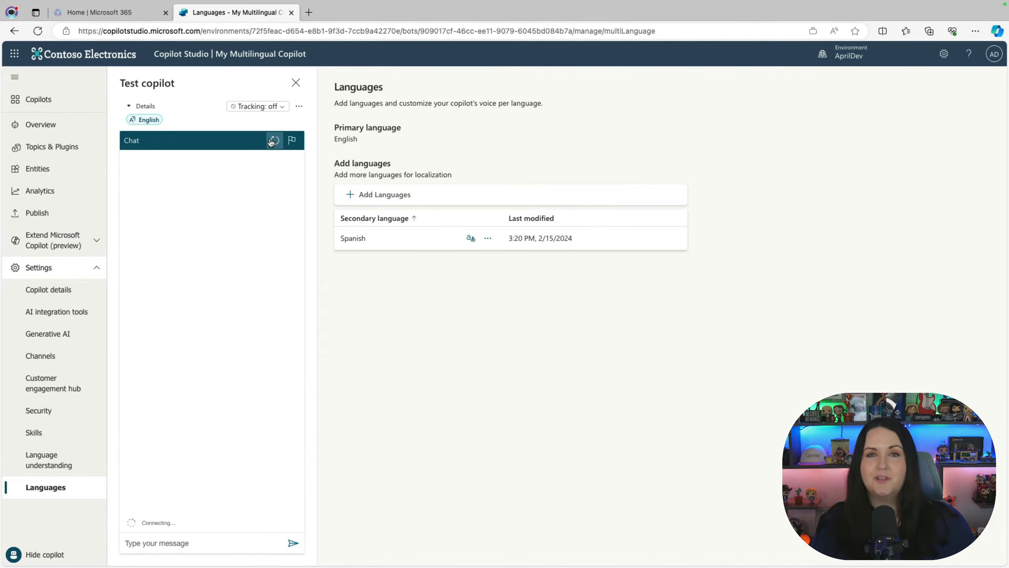
click(300, 107)
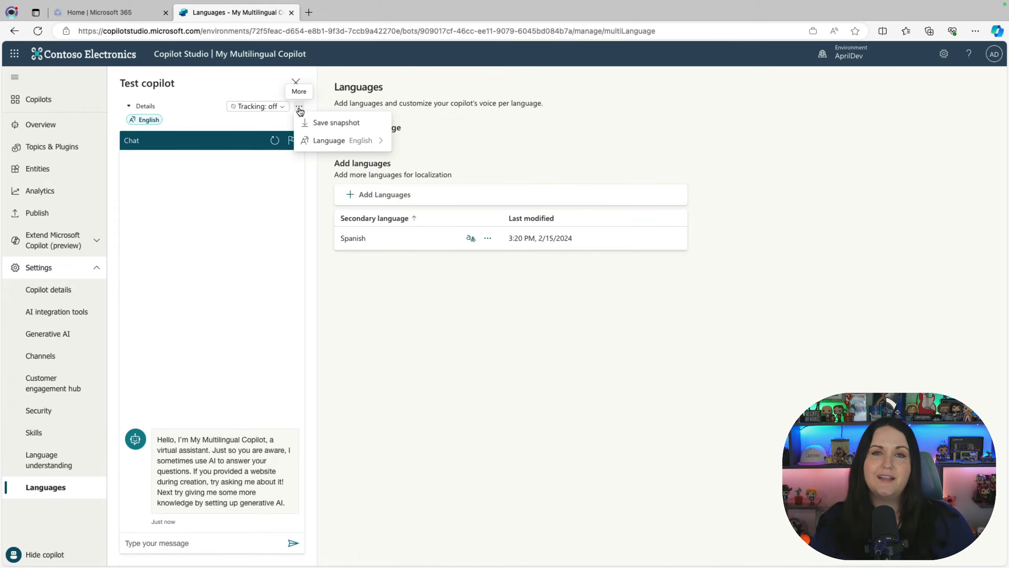
mouse_move(366, 150)
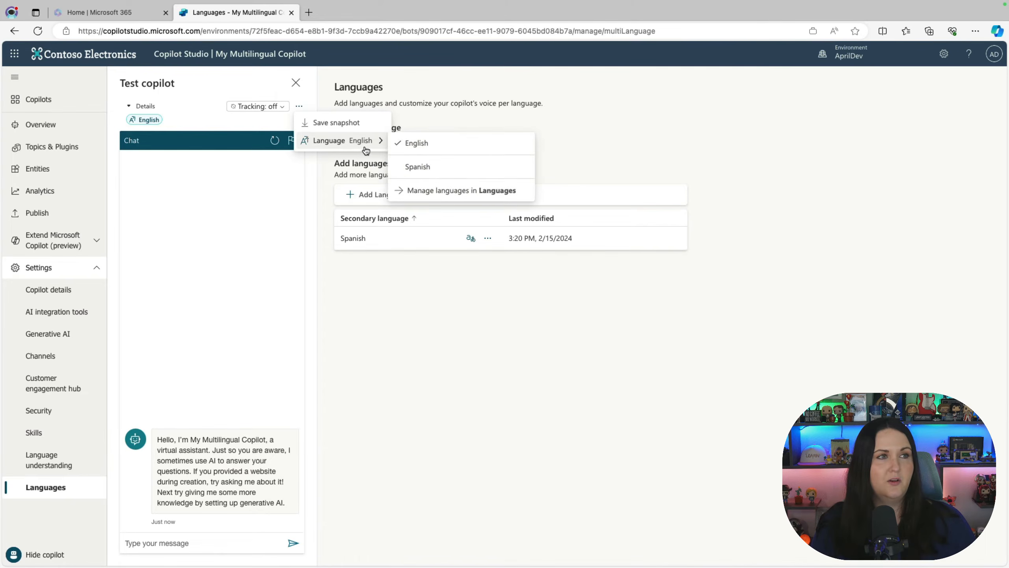
click(457, 168)
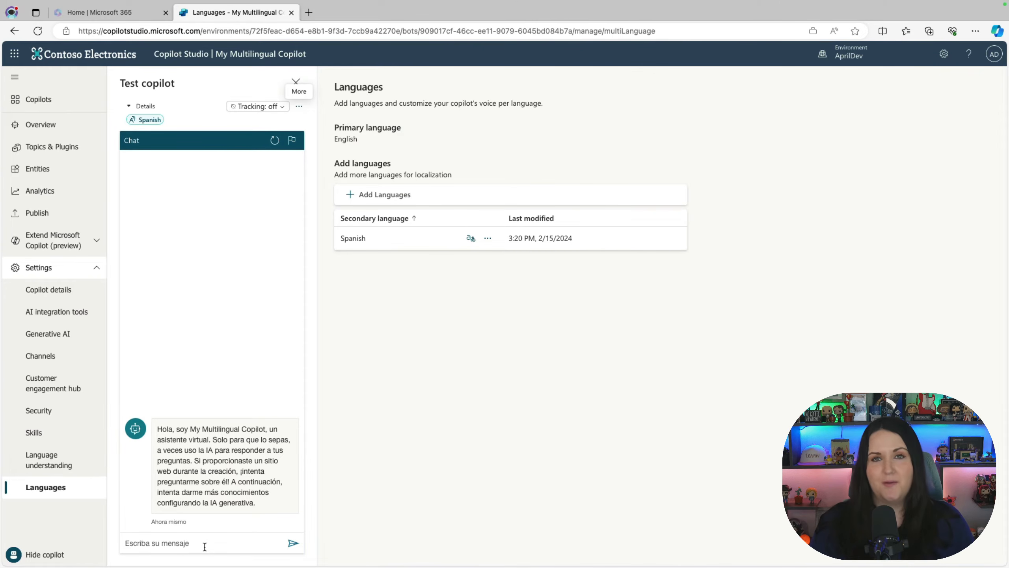
Step: Ask the test copilot "¿Qué es Azure OpenAI?" and open the first reference cited in its answer
click(189, 542)
text(¿Qué es Azure OpenAI?)
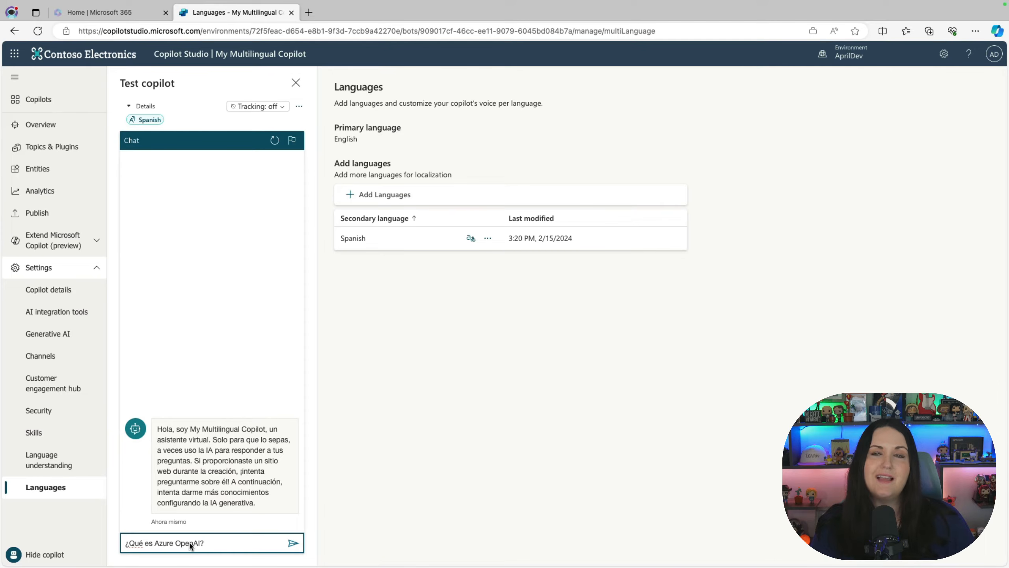
key(Return)
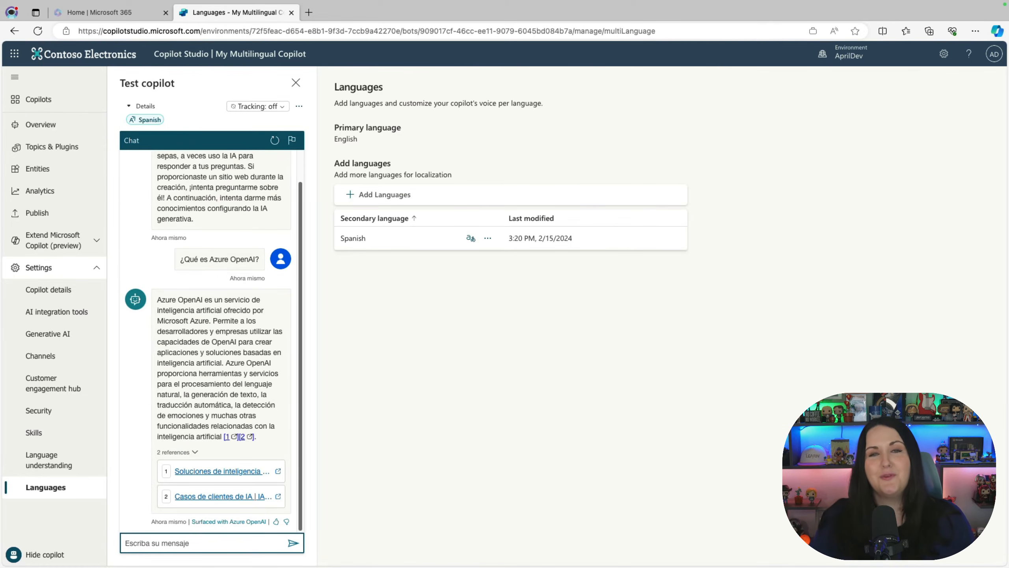
click(210, 477)
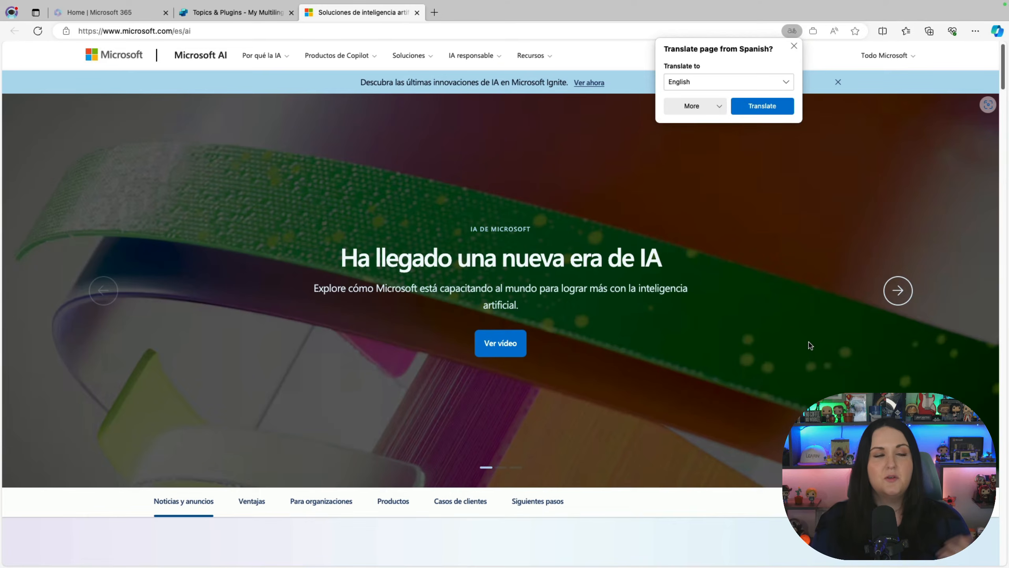
scroll(817, 350, down, 6)
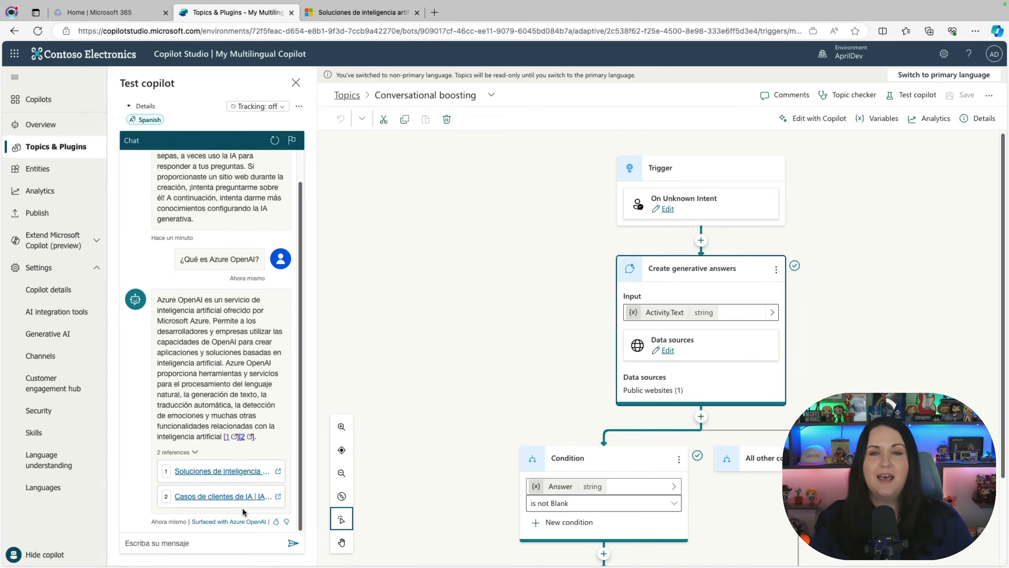
Step: Switch the test copilot chat back to English and ask "what is power automate?"
click(299, 106)
mouse_move(340, 144)
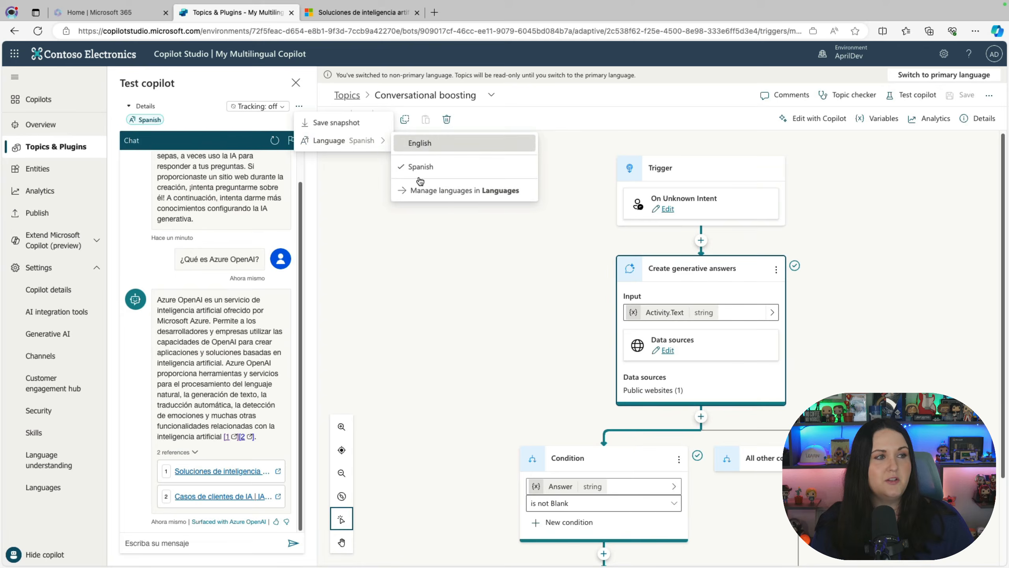
click(409, 143)
text(what )
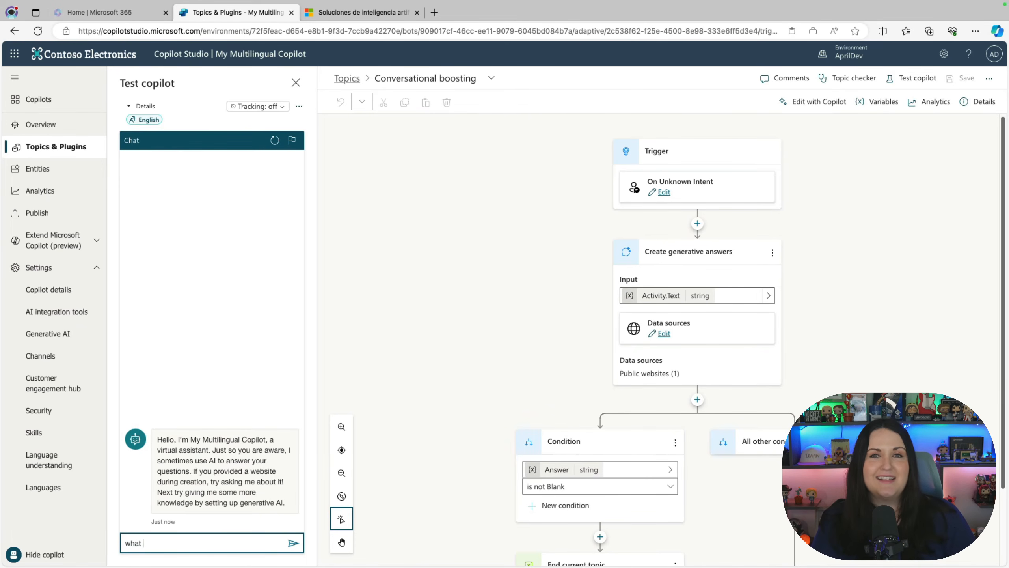
text(is power automate?)
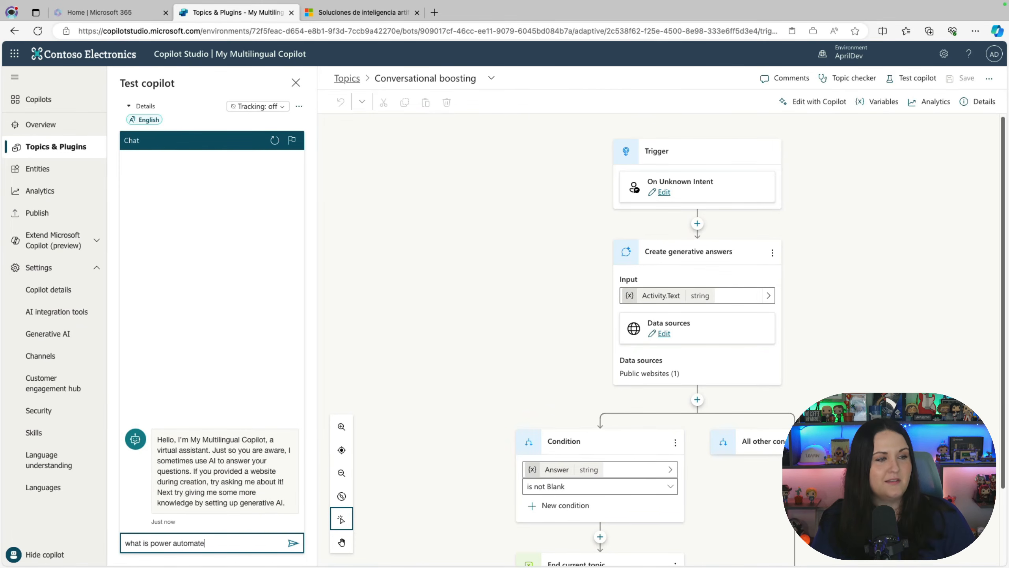
key(Return)
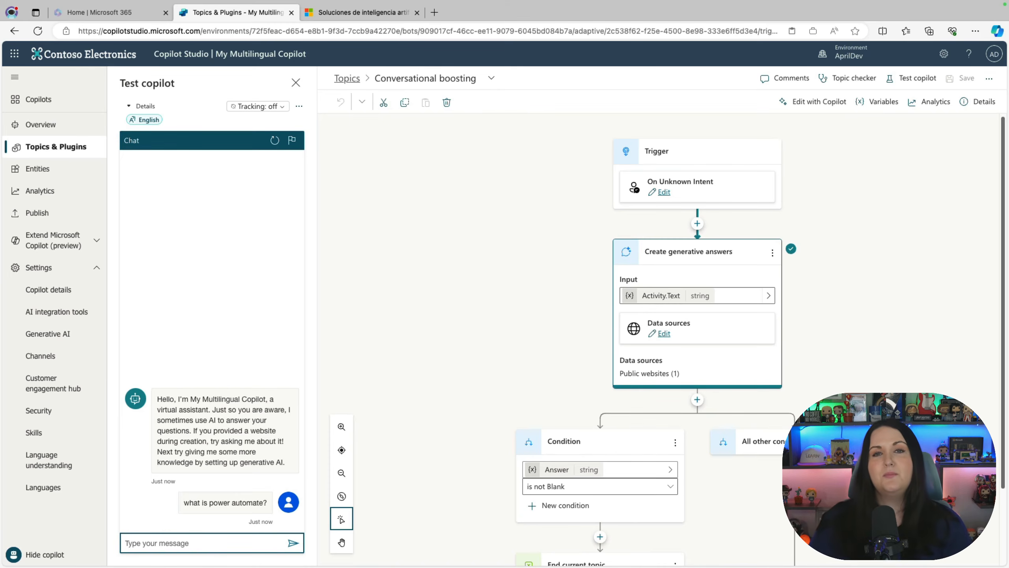